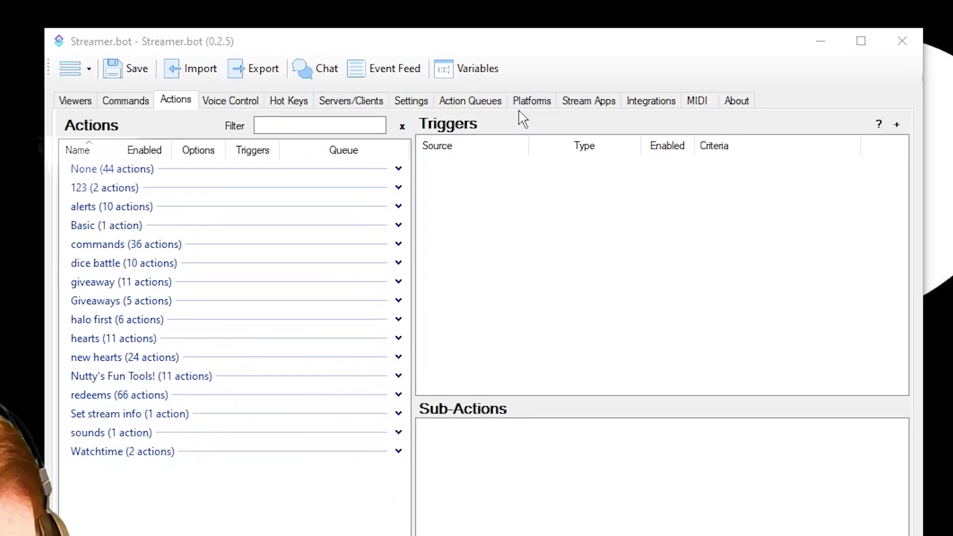
Step: Connect the YouTube broadcaster account via Google sign-in, then go back to the Actions list
left_click(524, 102)
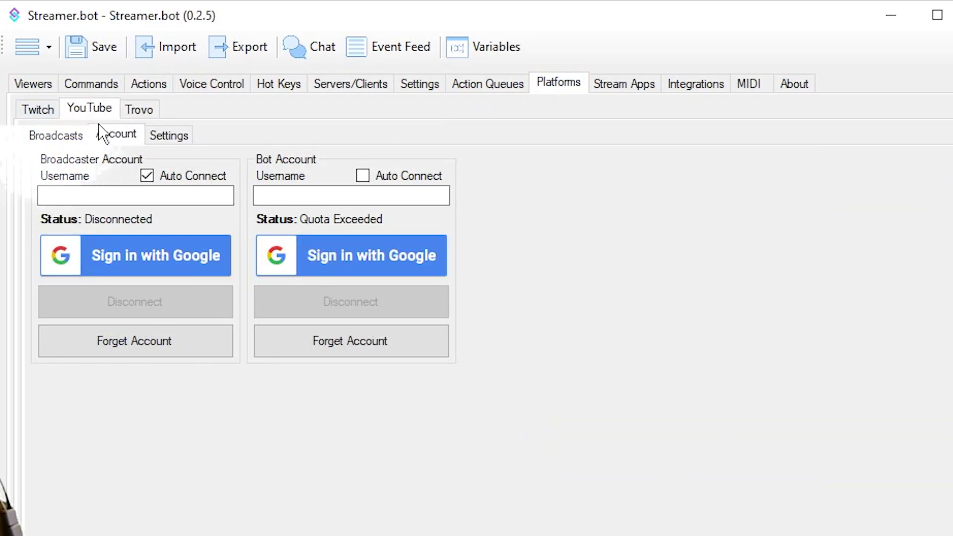
left_click(183, 271)
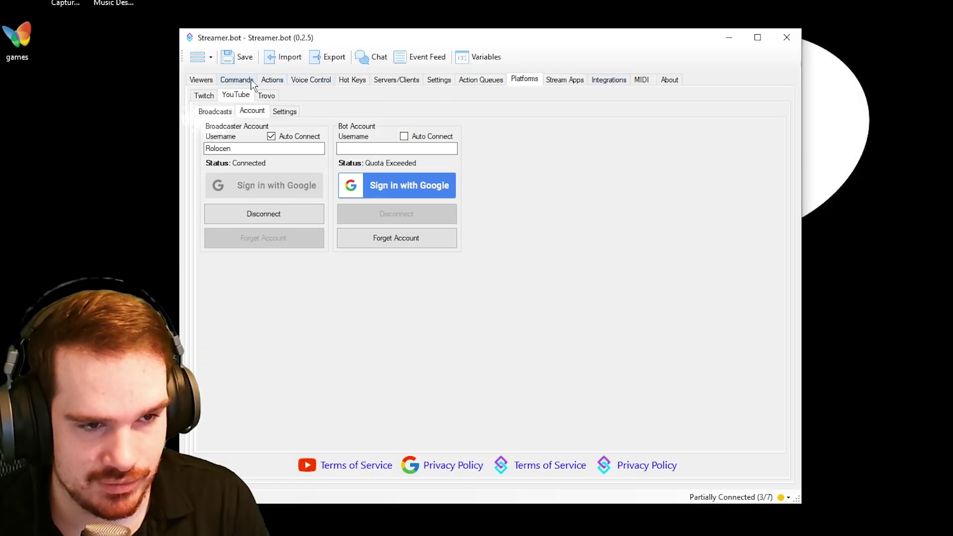
left_click(272, 80)
Step: Create an action named 'youtube sub alert' in a new group 'youtube alerts'
right_click(274, 368)
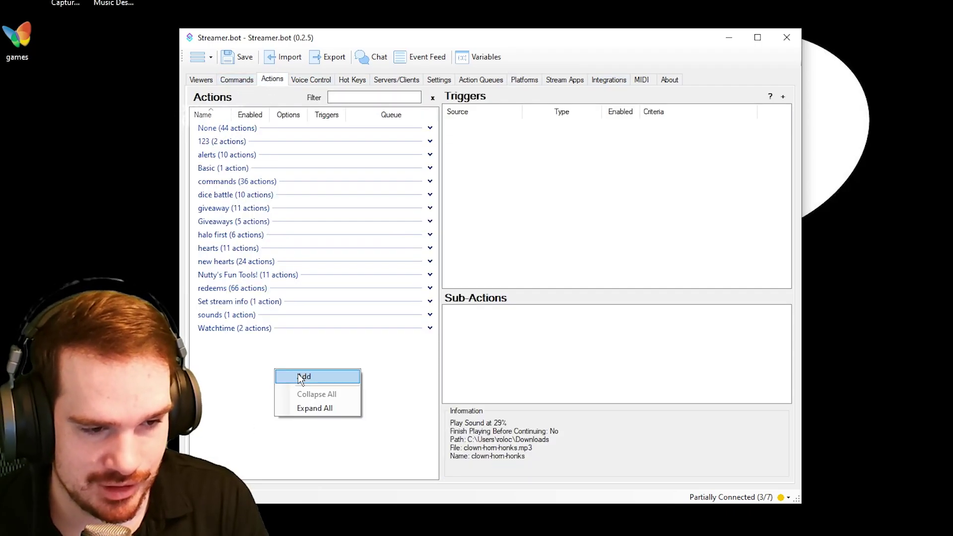
left_click(297, 373)
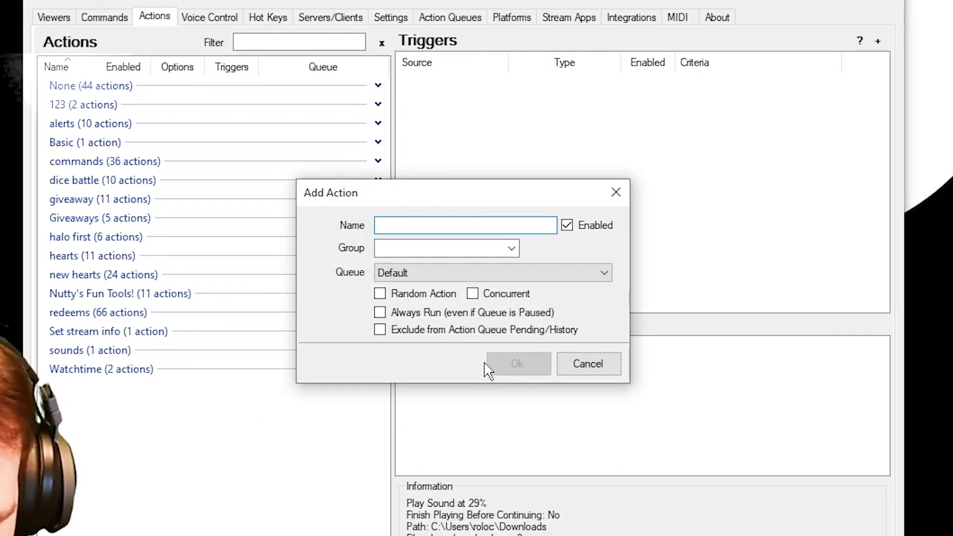
type("youtube")
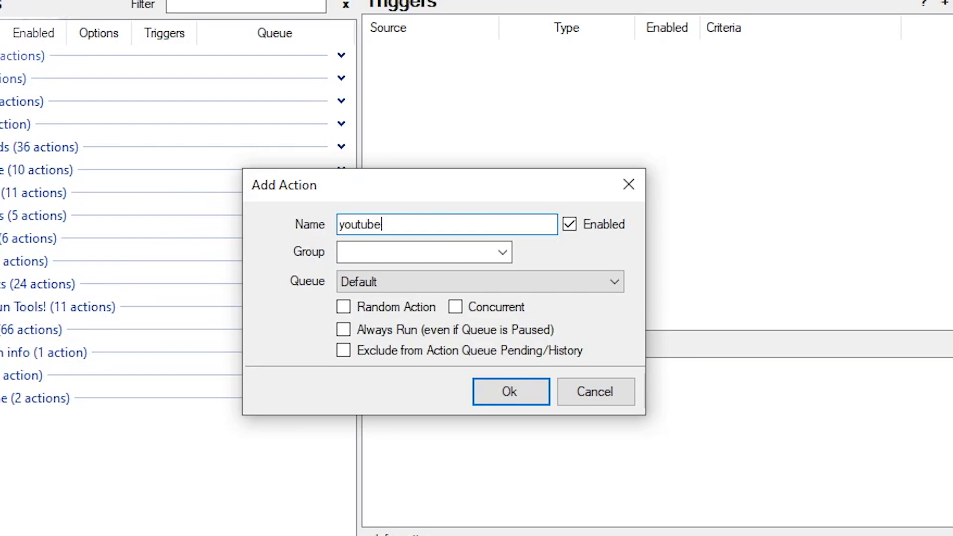
type(" sub alert")
left_click(425, 257)
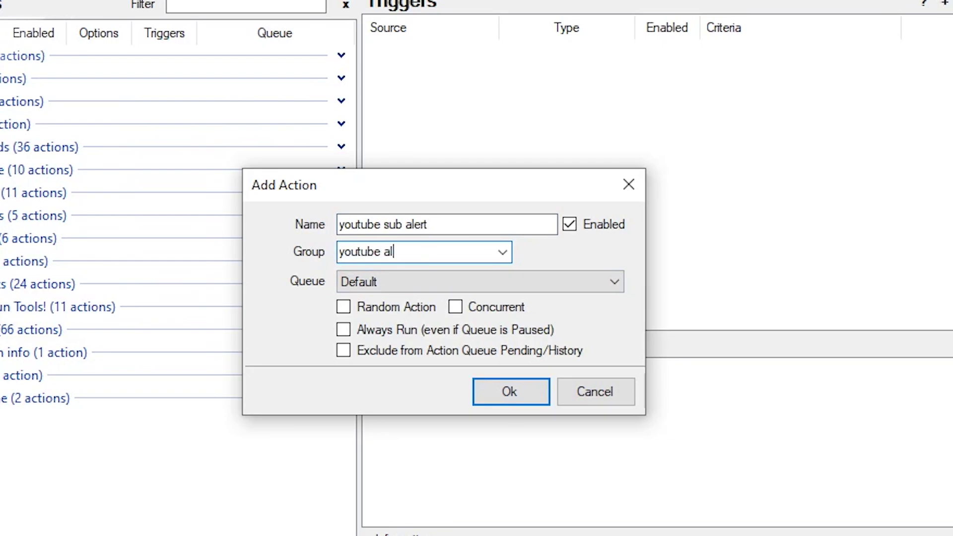
type("youtube alerts")
key("Return")
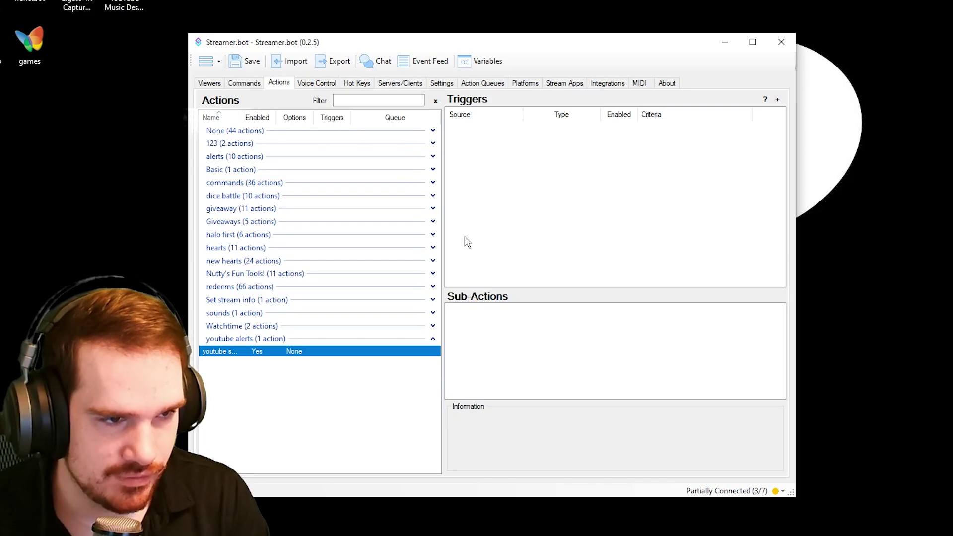
Step: Add a YouTube > General > New Subscriber trigger to the action
right_click(485, 182)
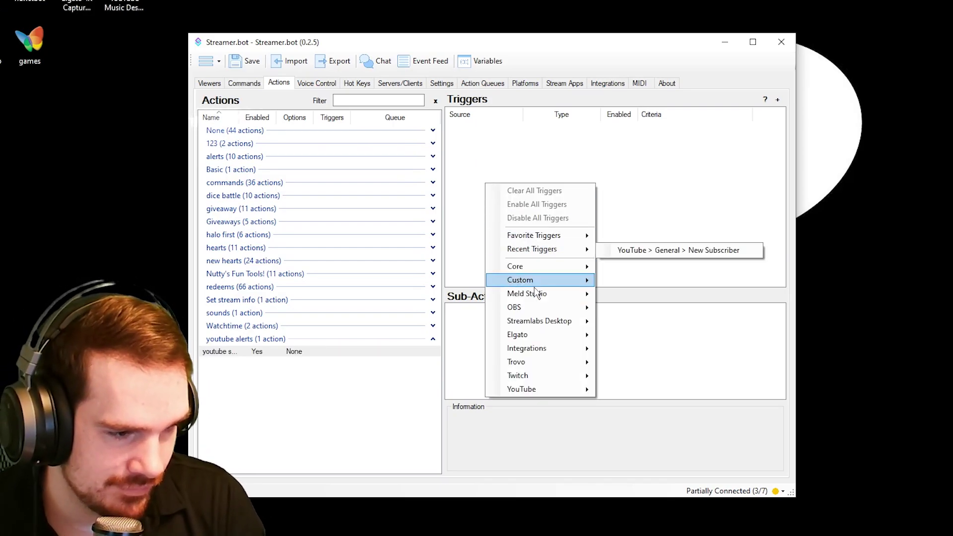
mouse_move(542, 320)
mouse_move(521, 389)
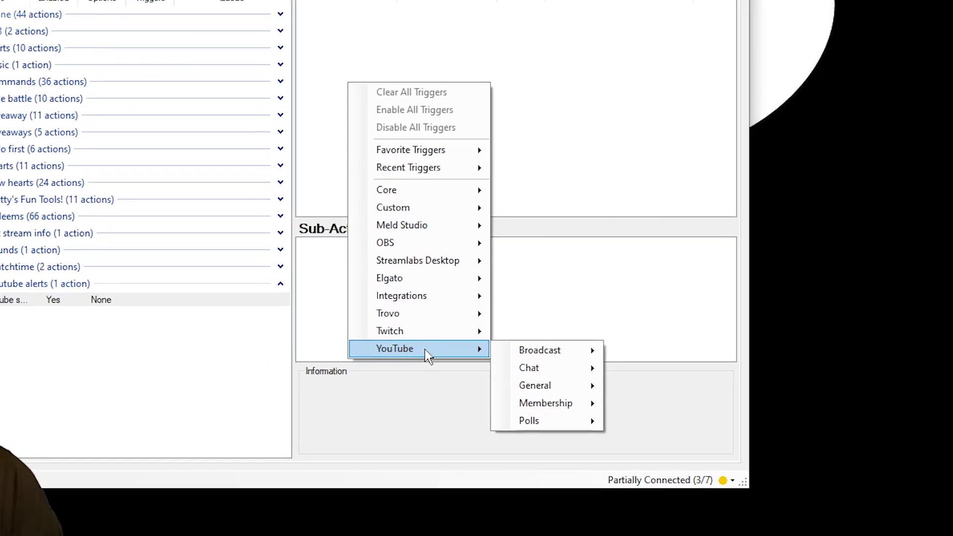
mouse_move(655, 420)
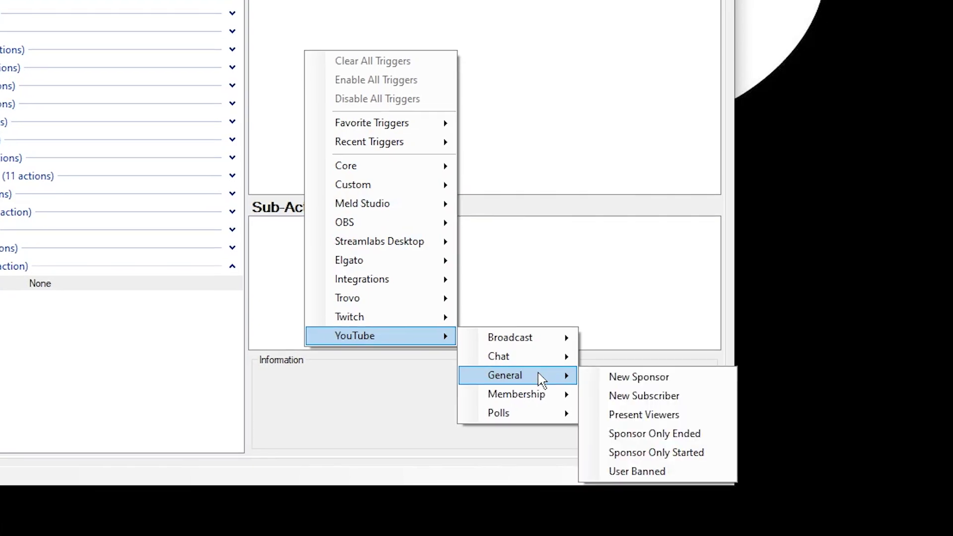
left_click(643, 396)
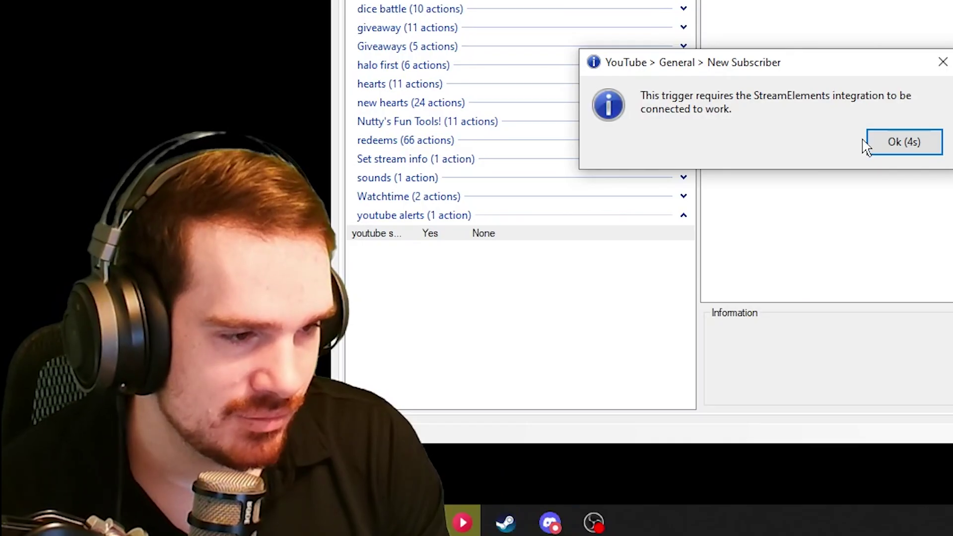
Step: Dismiss the notice, log in to StreamElements under Integrations, and reselect the youtube sub alert action
left_click(876, 144)
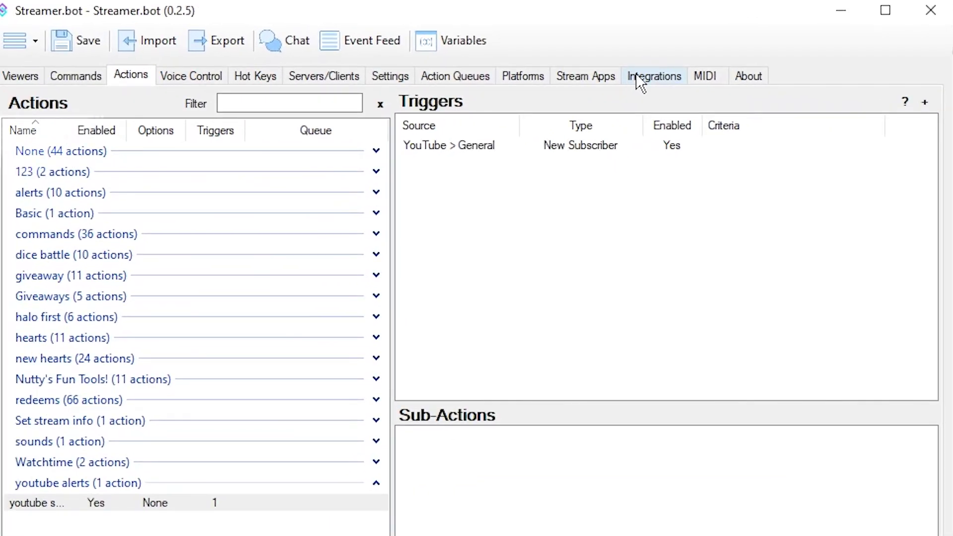
left_click(636, 75)
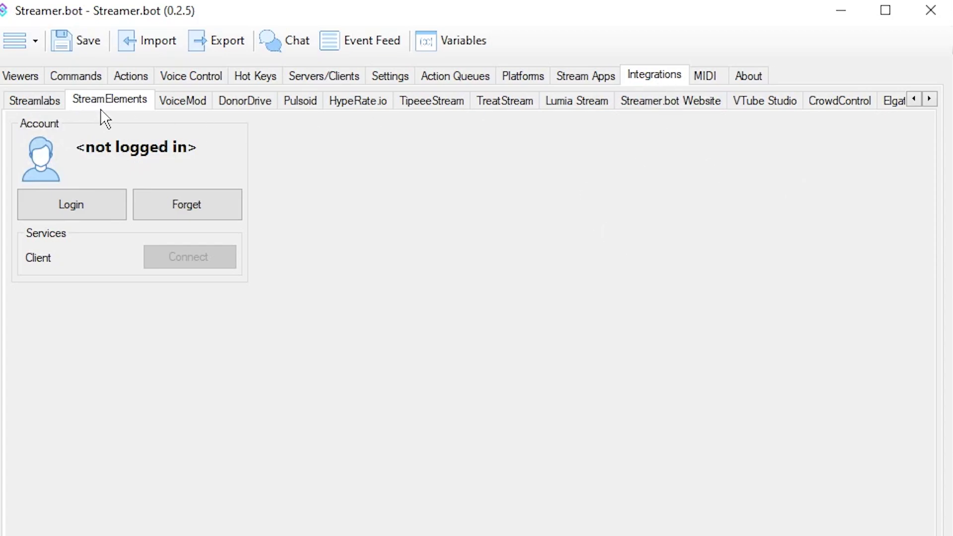
left_click(94, 211)
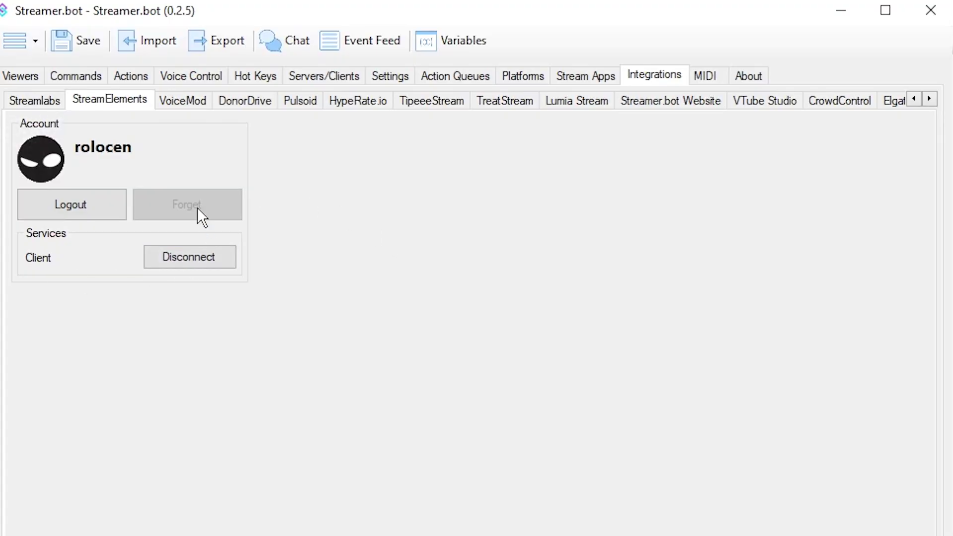
left_click(131, 76)
left_click(126, 507)
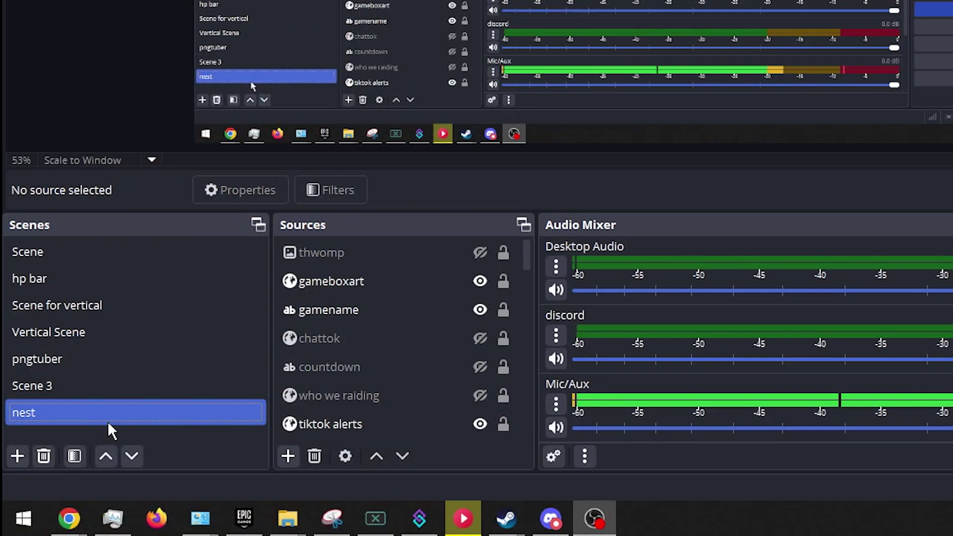
Step: In OBS, add an empty Text (GDI+) source named 'youtube sub alert' to the nest scene
left_click(60, 478)
left_click(160, 495)
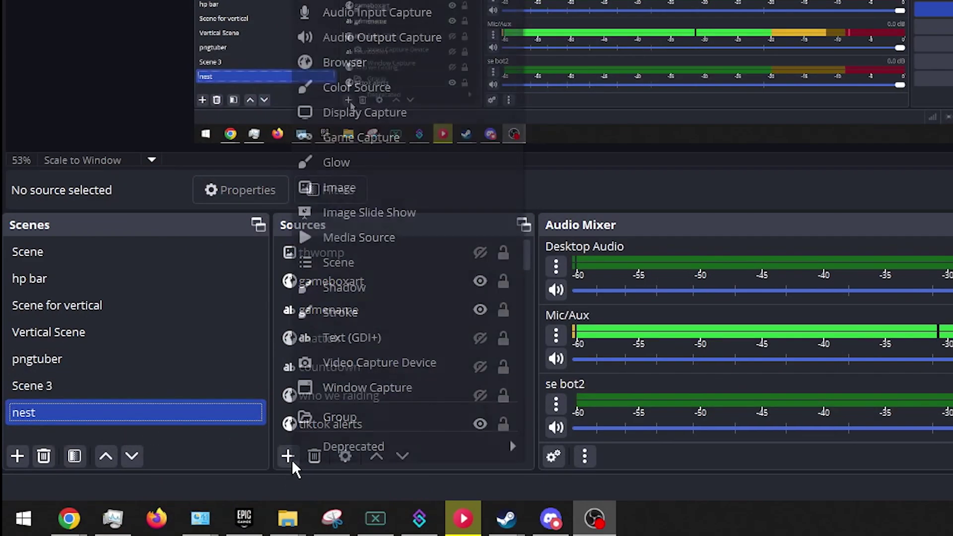
left_click(385, 342)
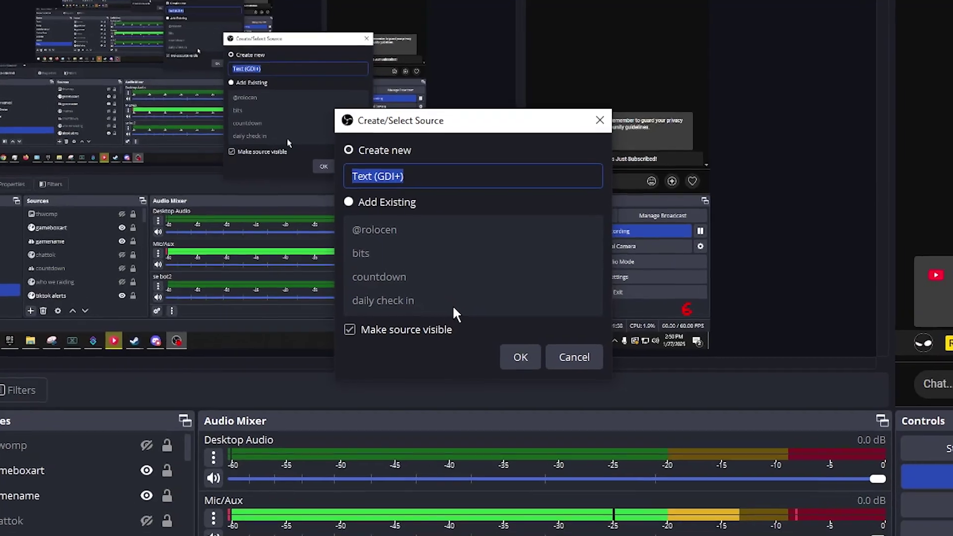
type("youtube ")
type("sub alert")
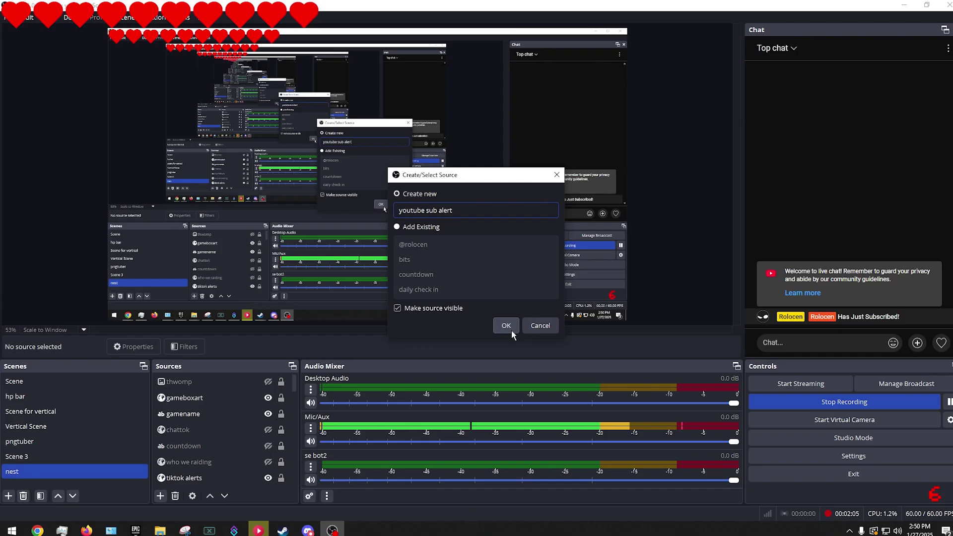
left_click(513, 331)
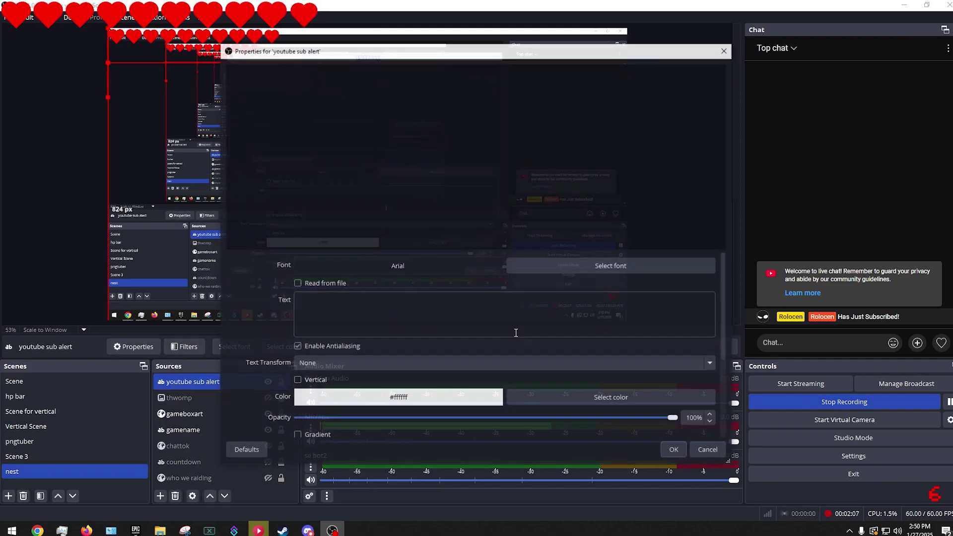
left_click(668, 450)
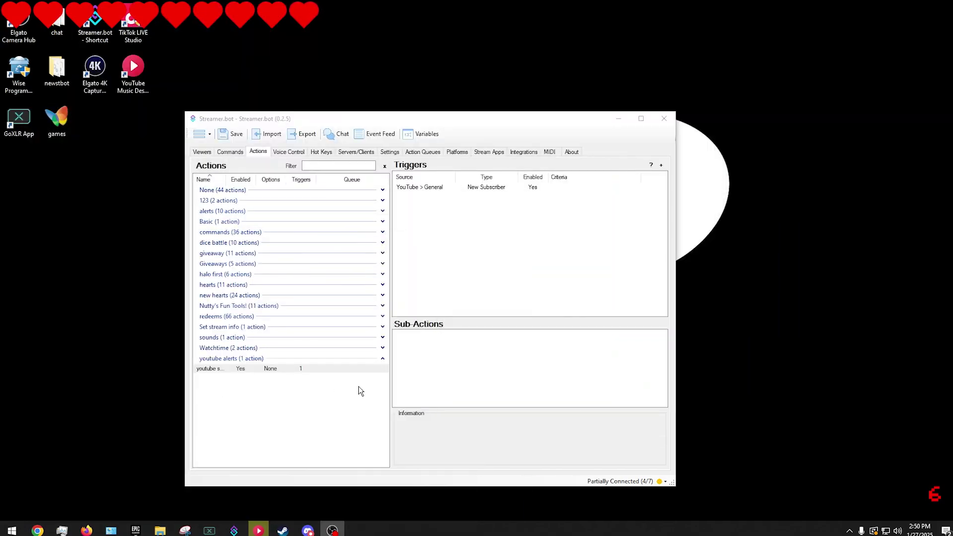
Step: Add an OBS > Sources > Set GDI Text sub-action to the action
right_click(431, 350)
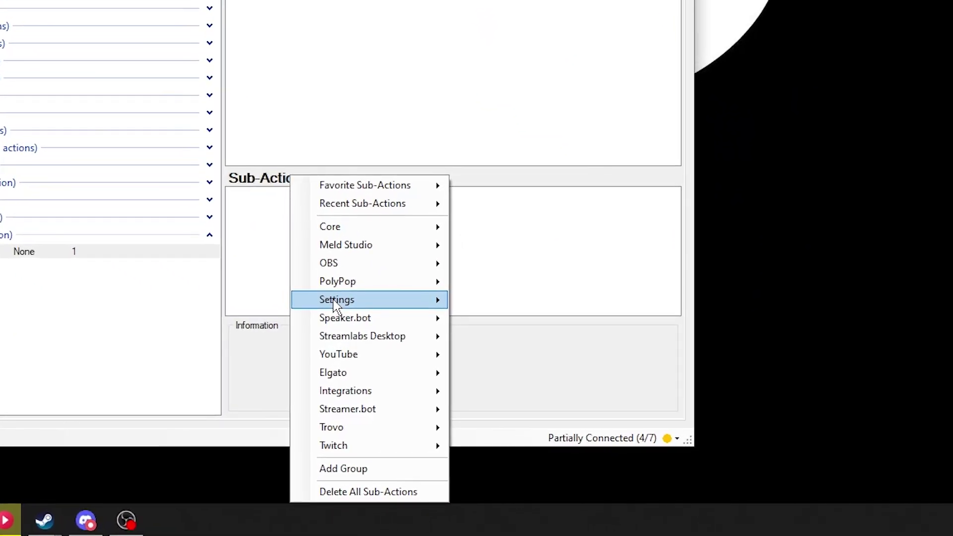
mouse_move(315, 393)
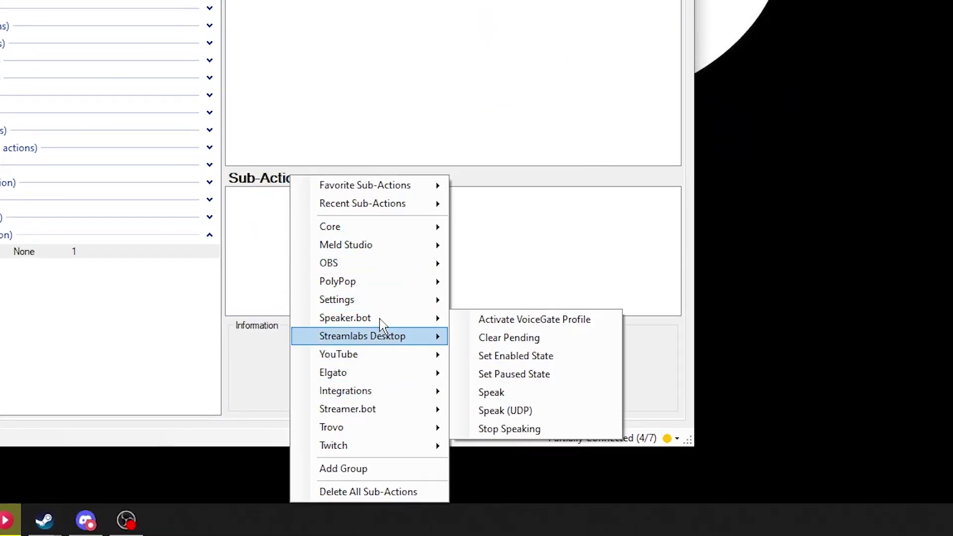
mouse_move(373, 258)
mouse_move(525, 496)
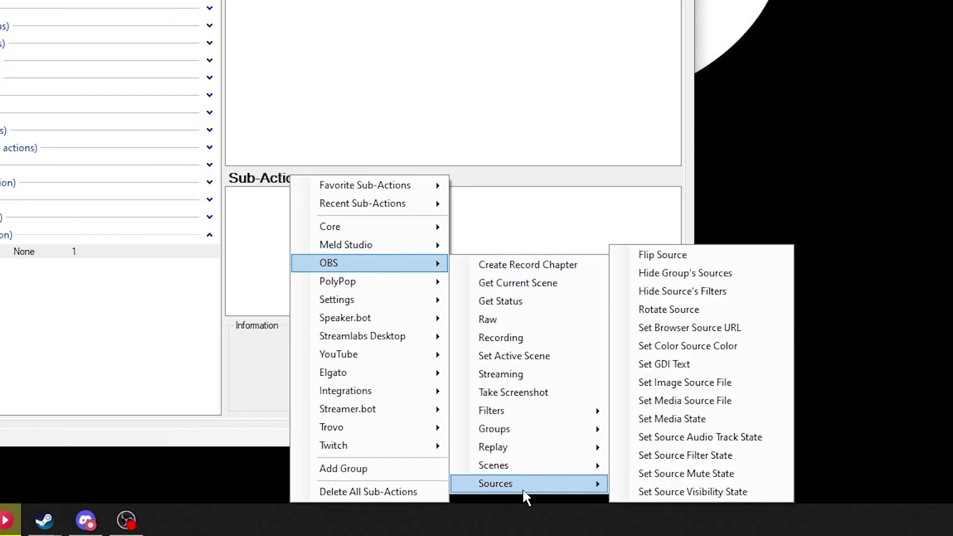
left_click(664, 364)
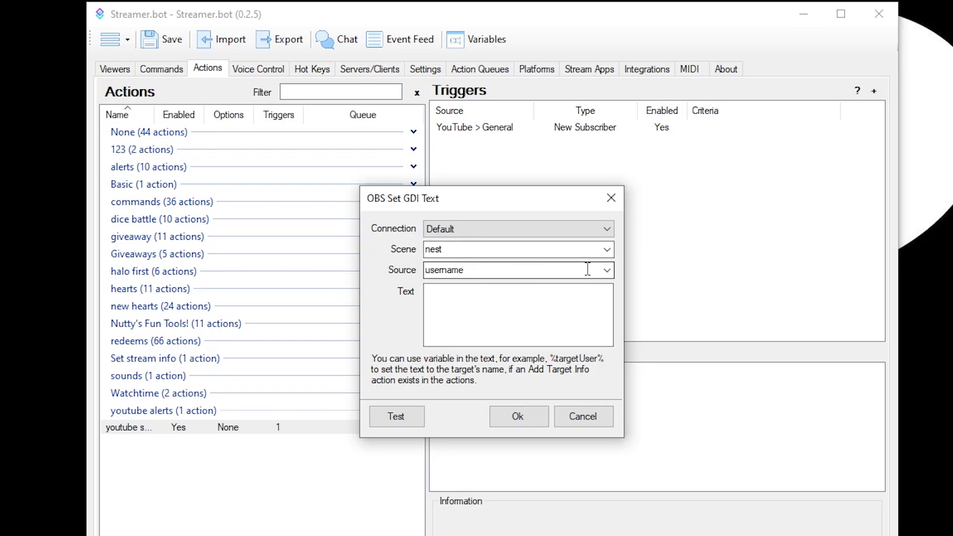
Step: Set the youtube sub alert source's text to '%User% Has Just subscribed!' and save the sub-action
left_click(607, 271)
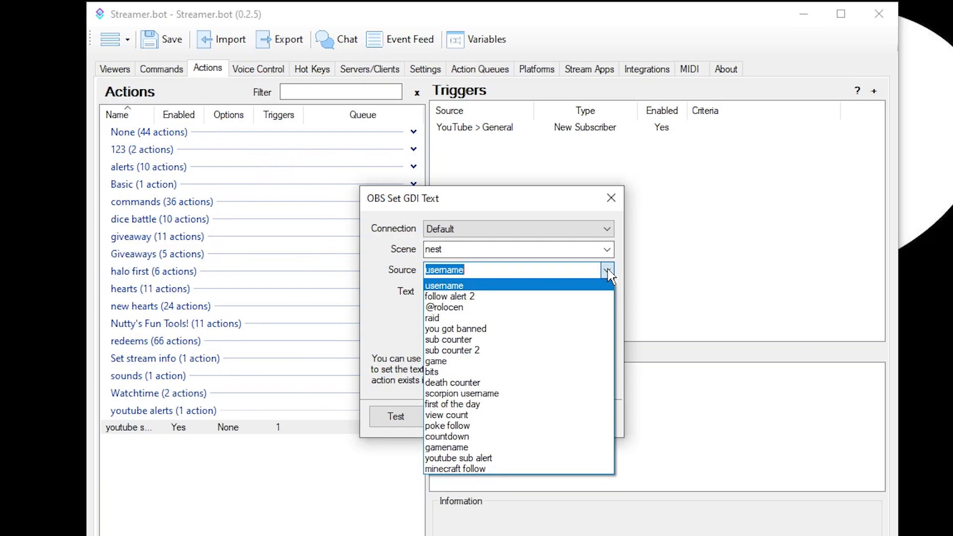
left_click(532, 458)
left_click(528, 314)
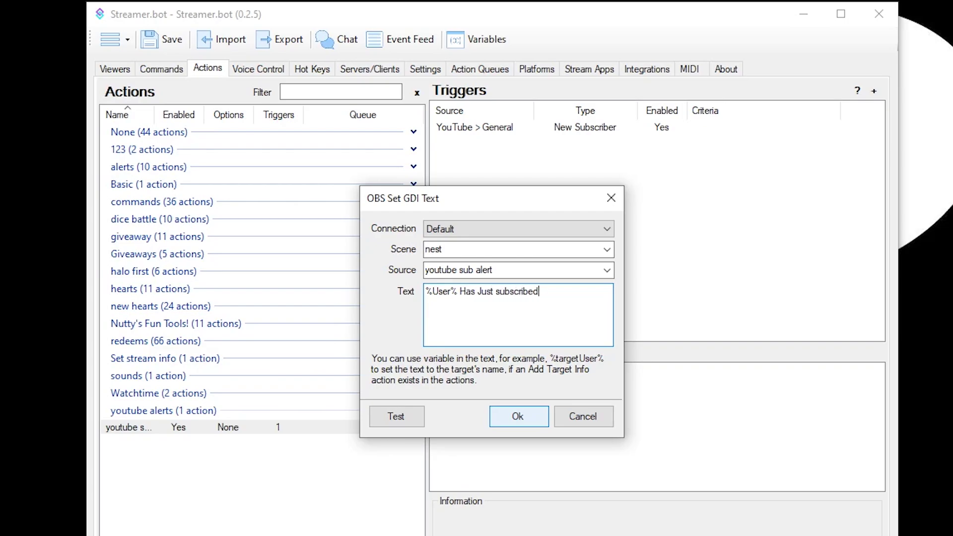
left_click(518, 418)
right_click(501, 393)
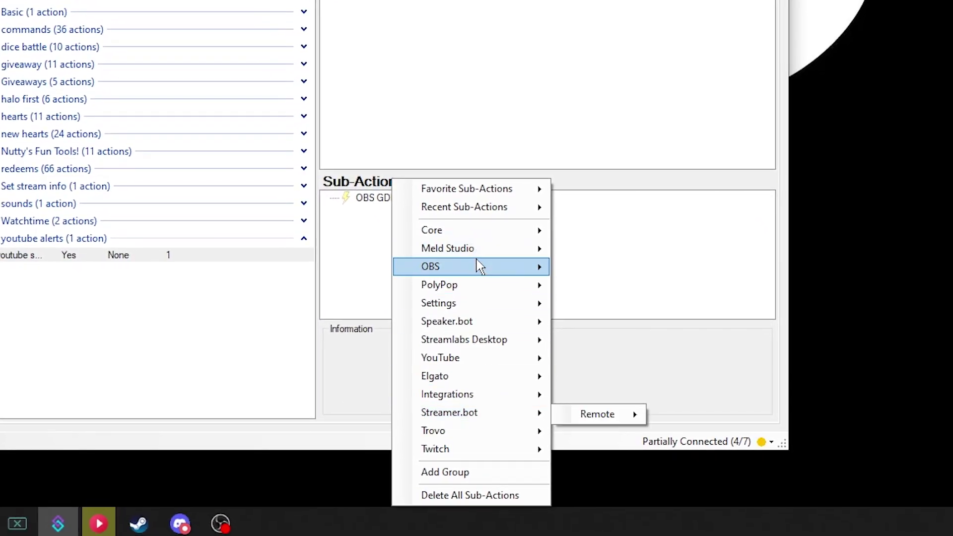
Step: Add a Set Source Visibility State sub-action making youtube sub alert in nest Visible
mouse_move(479, 266)
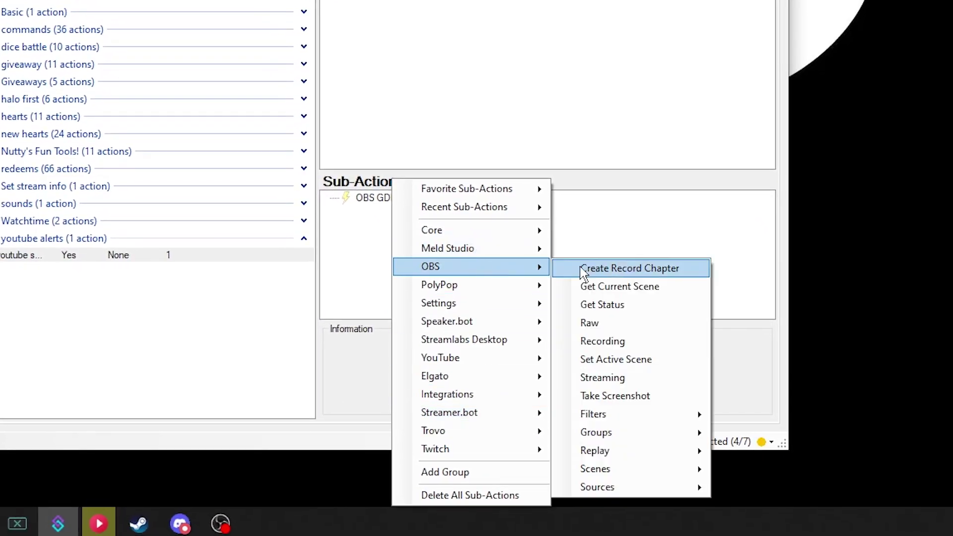
mouse_move(630, 489)
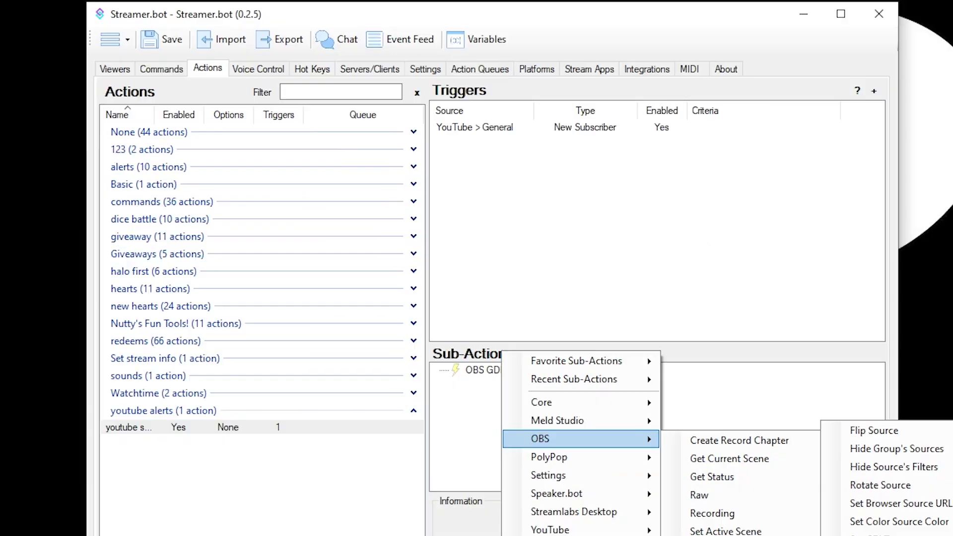
left_click(786, 496)
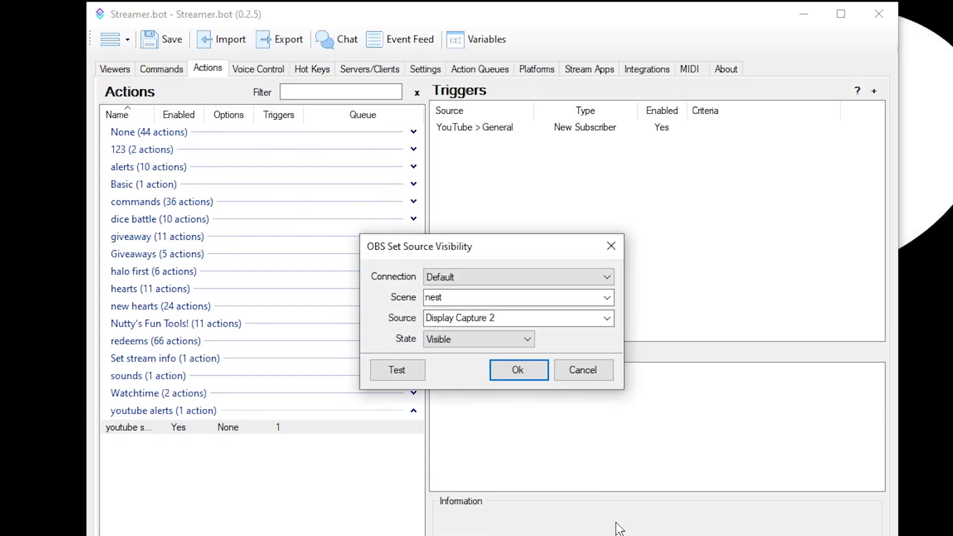
left_click(607, 318)
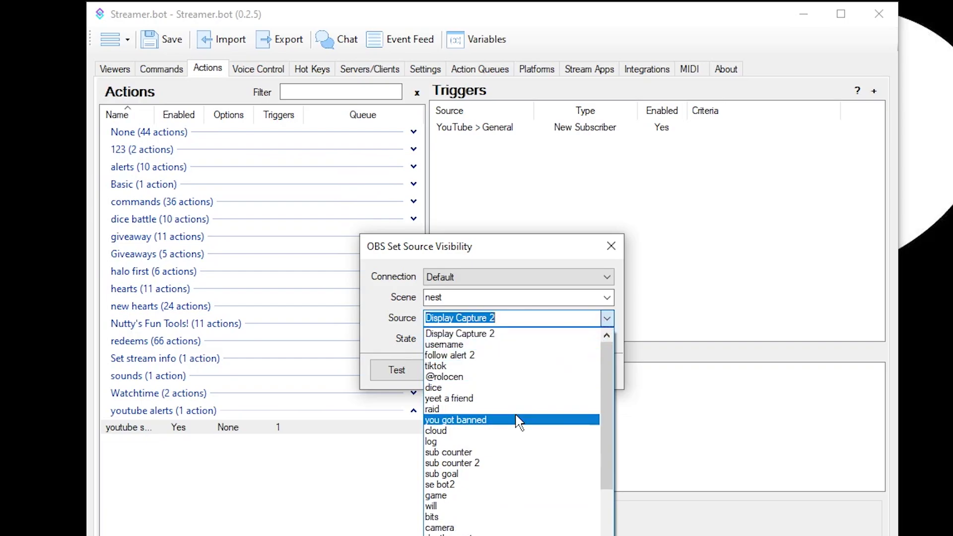
scroll(507, 516, "down", 4)
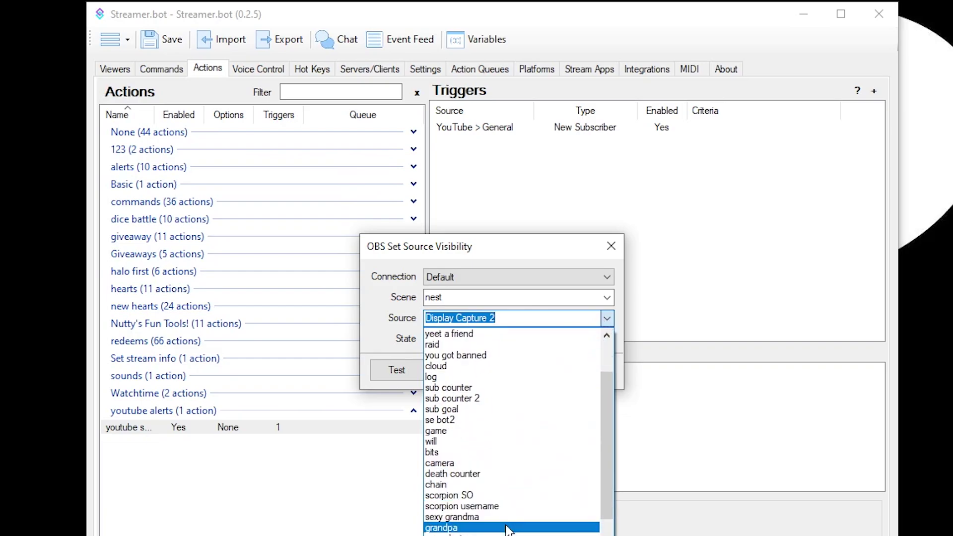
scroll(506, 532, "down", 1)
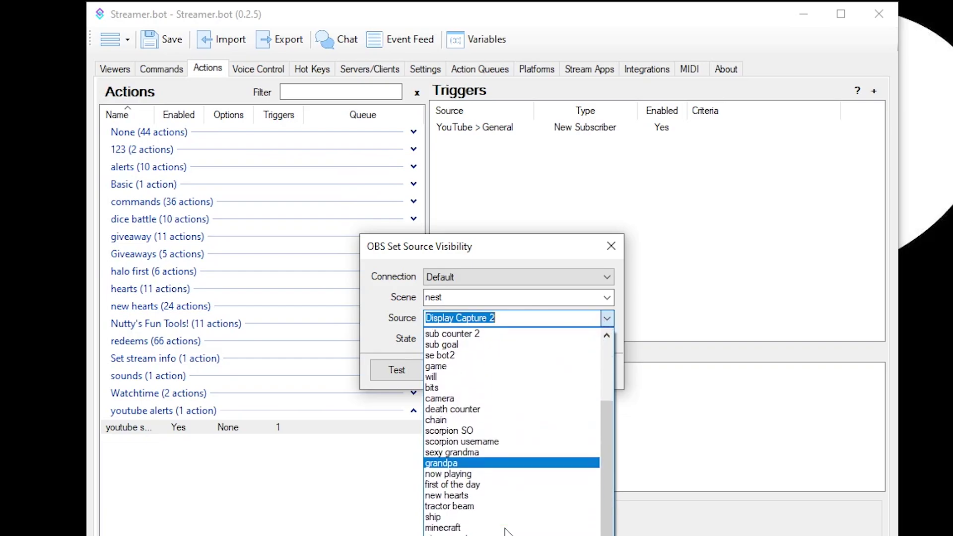
scroll(506, 531, "down", 1)
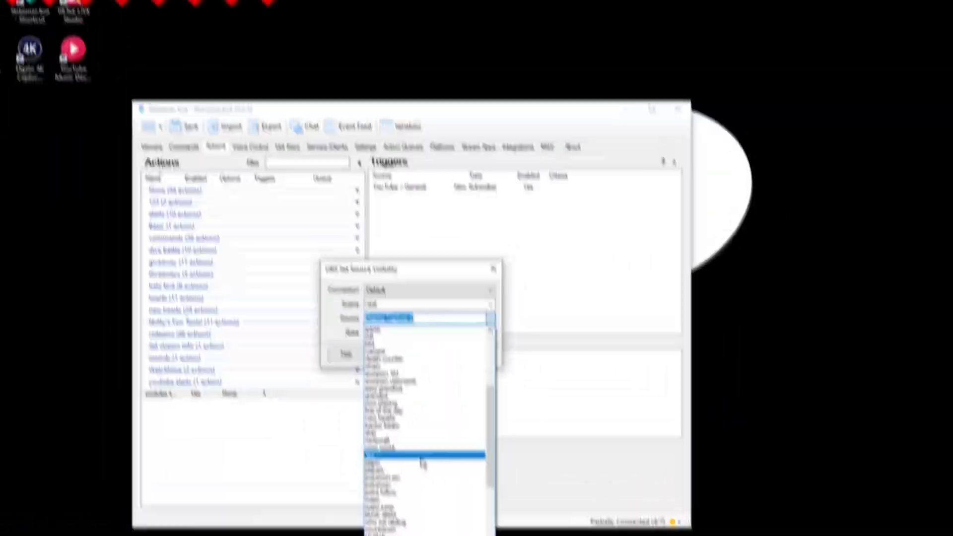
scroll(421, 461, "down", 1)
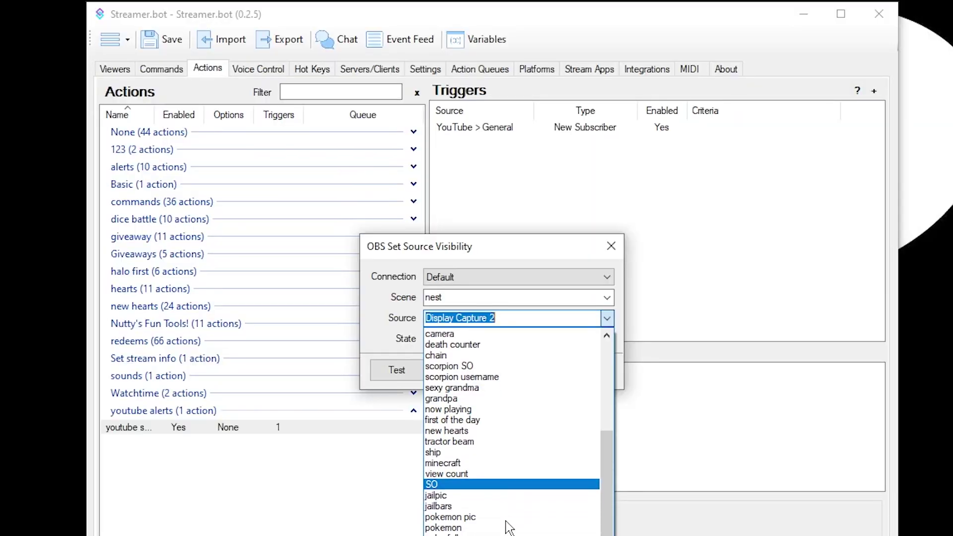
scroll(509, 527, "down", 1)
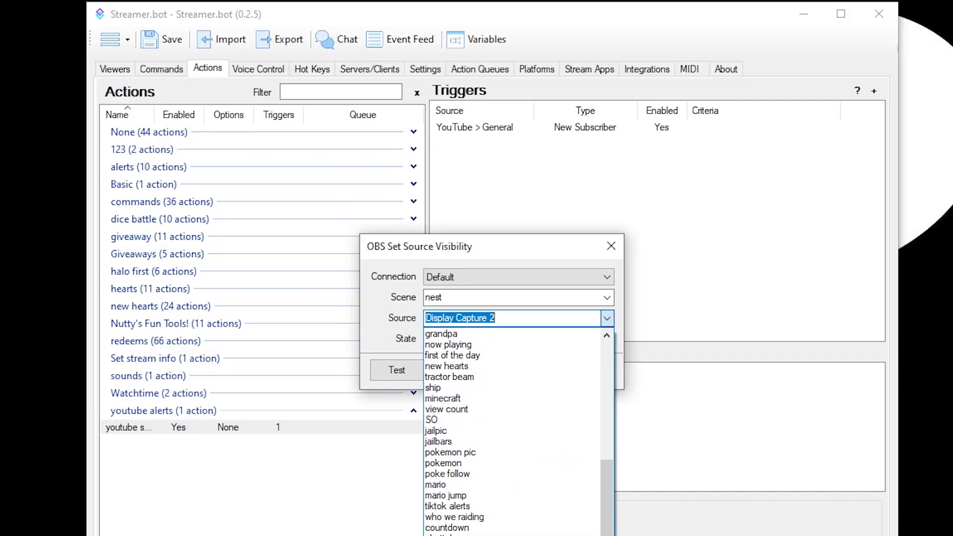
key("Return")
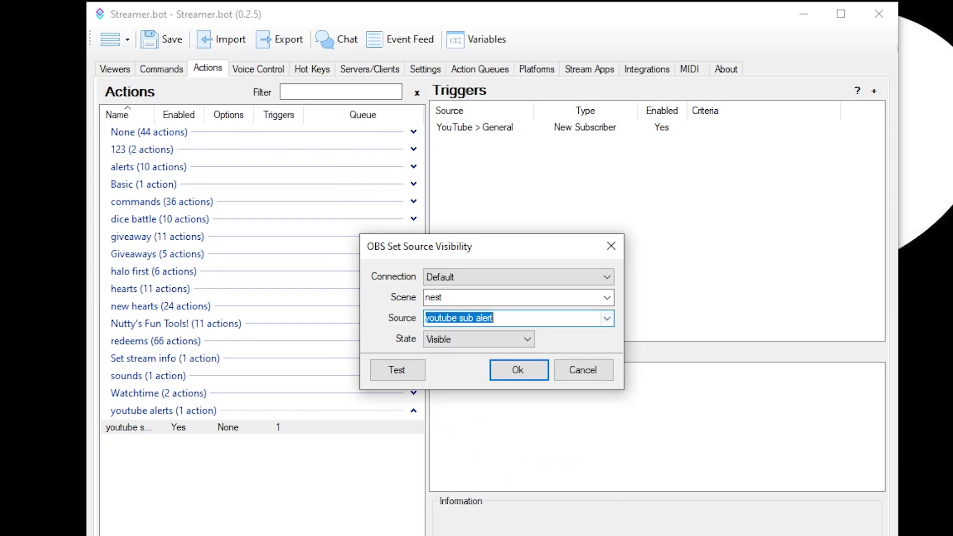
left_click(508, 371)
Step: Add a Core Delay sub-action of 5000 ms
right_click(573, 399)
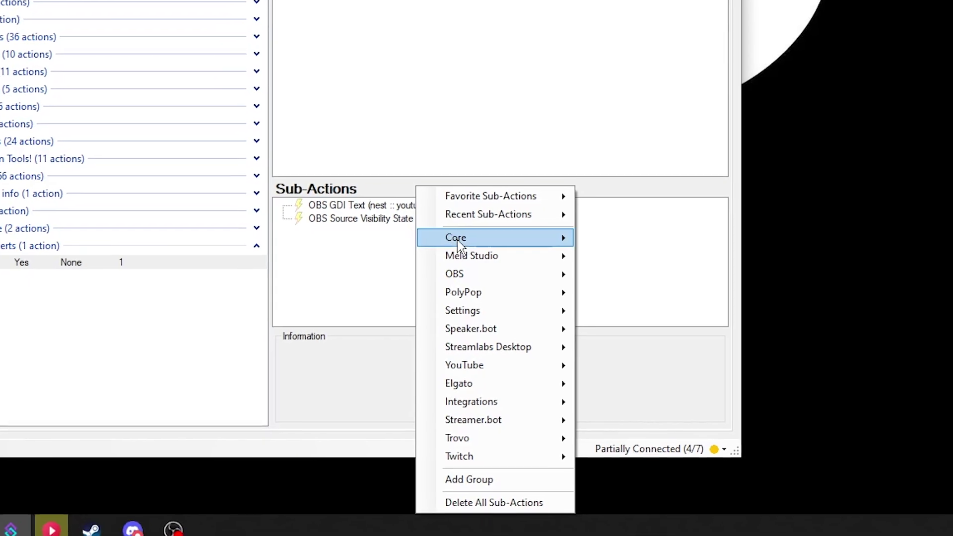
mouse_move(586, 359)
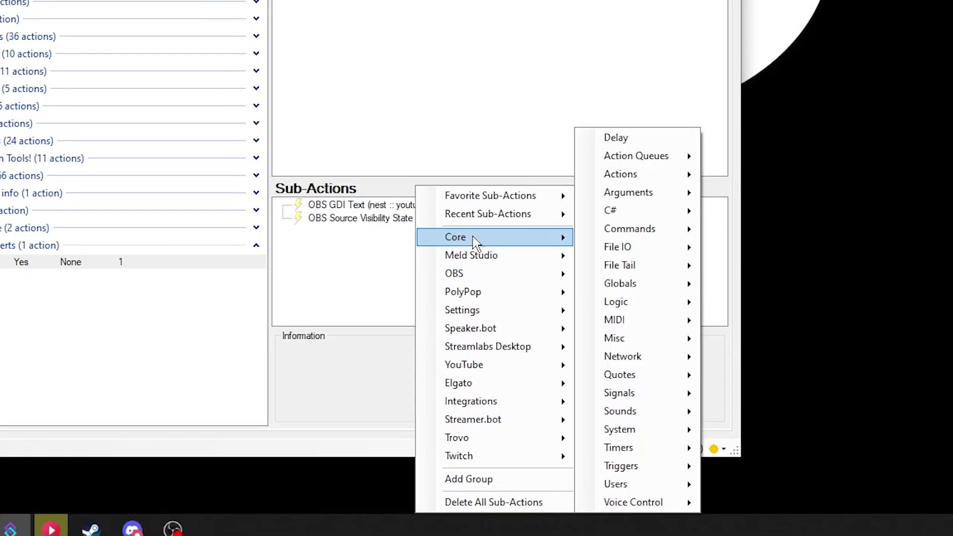
left_click(631, 138)
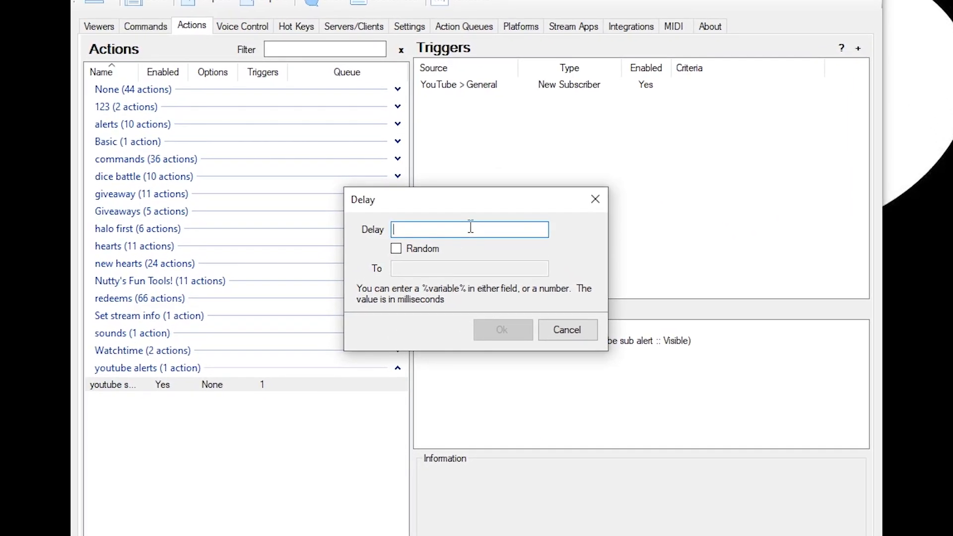
type("5000")
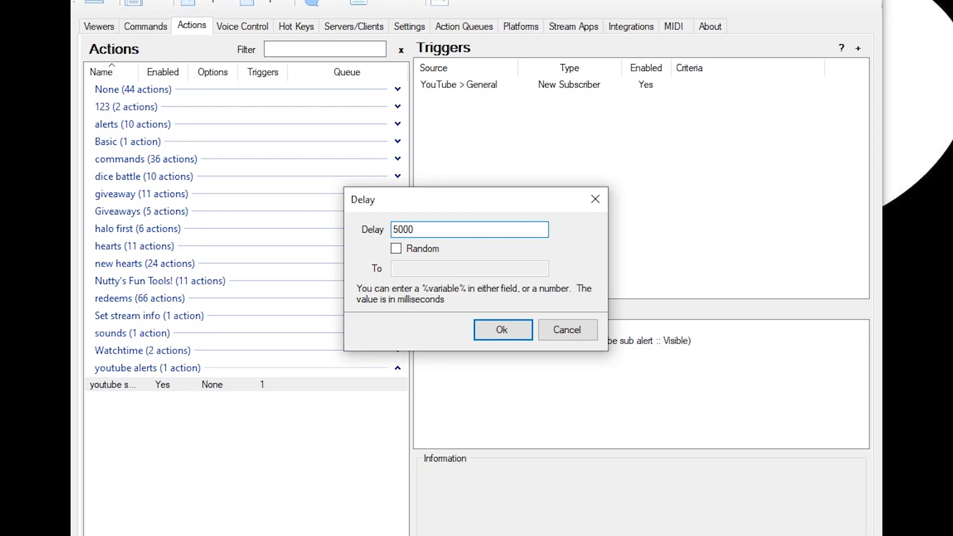
left_click(519, 330)
Step: Duplicate the visibility sub-action and set the copy's state to Hidden
left_click(526, 343)
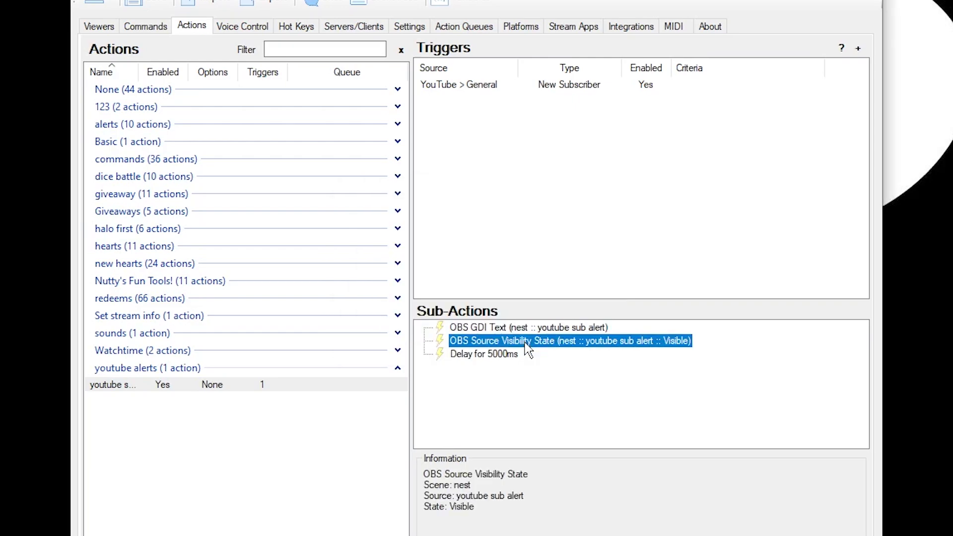
right_click(527, 350)
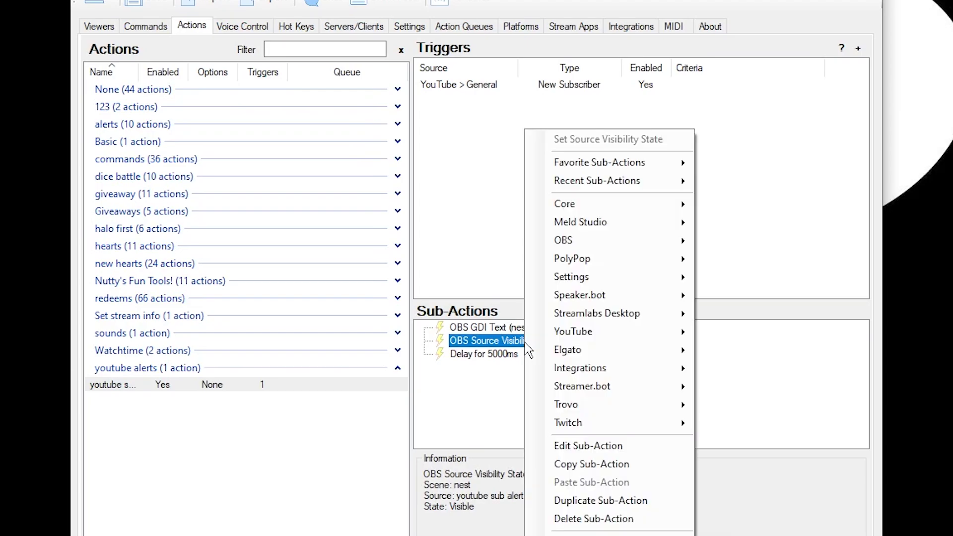
left_click(603, 500)
double_click(614, 370)
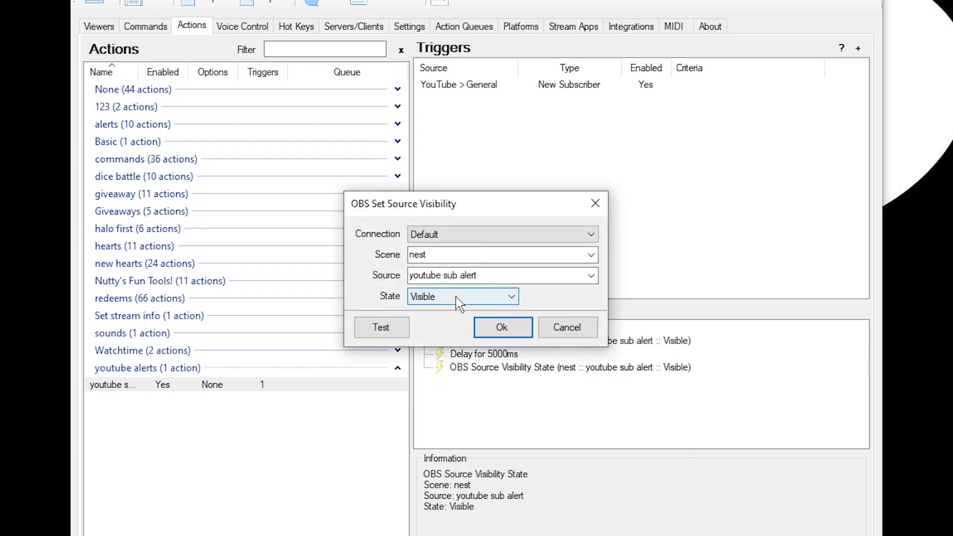
left_click(456, 298)
left_click(453, 324)
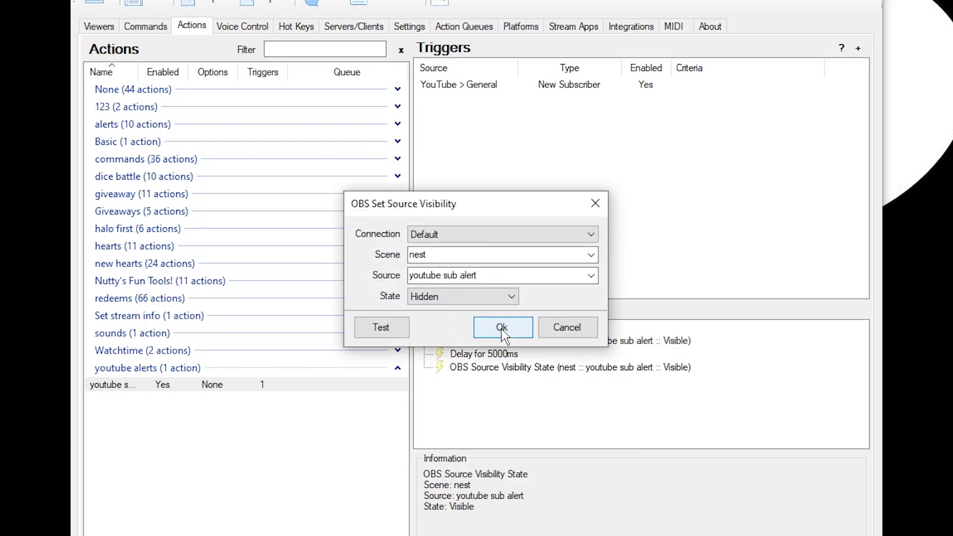
left_click(504, 327)
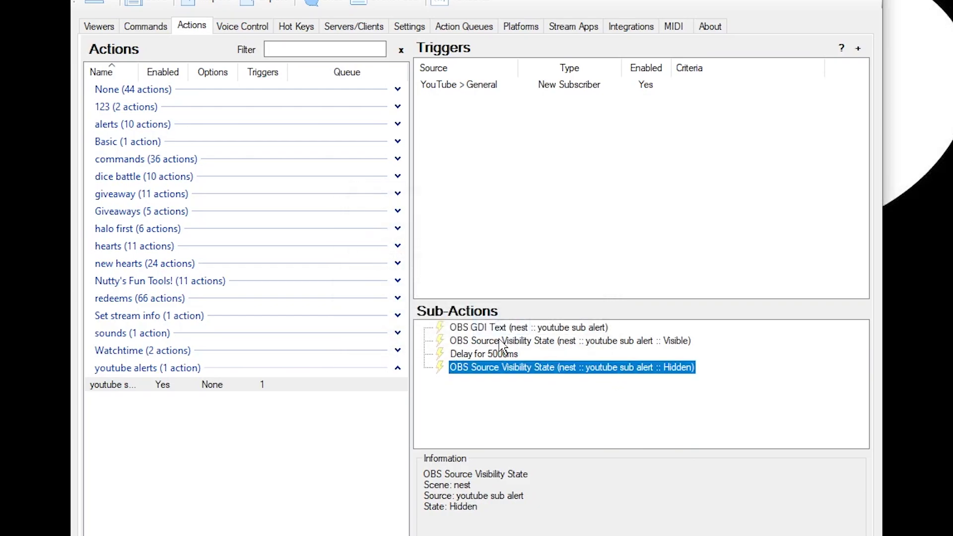
right_click(453, 382)
Step: Add a Play Sound step for clown-horn-honks.mp3 at 25% without waiting, placed after Set GDI Text
mouse_move(527, 363)
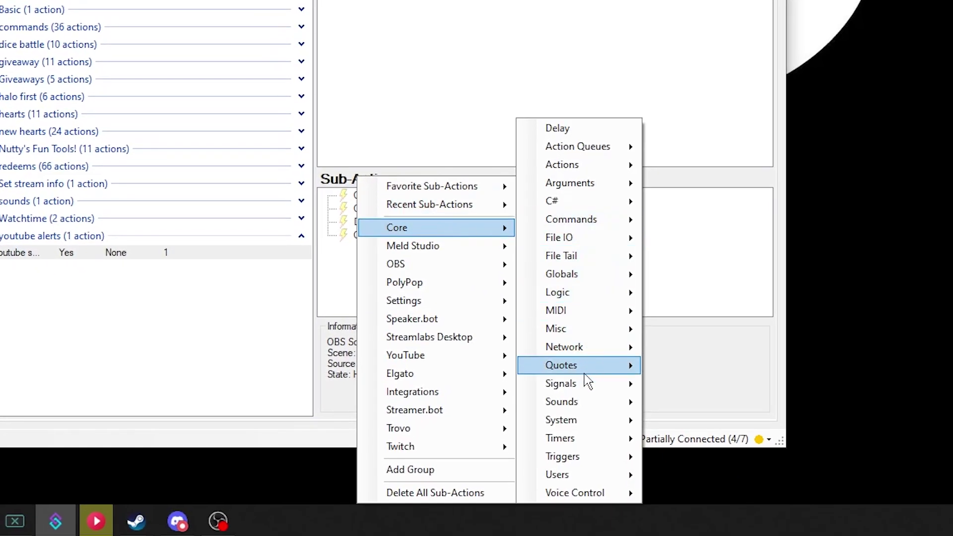
mouse_move(585, 403)
left_click(730, 407)
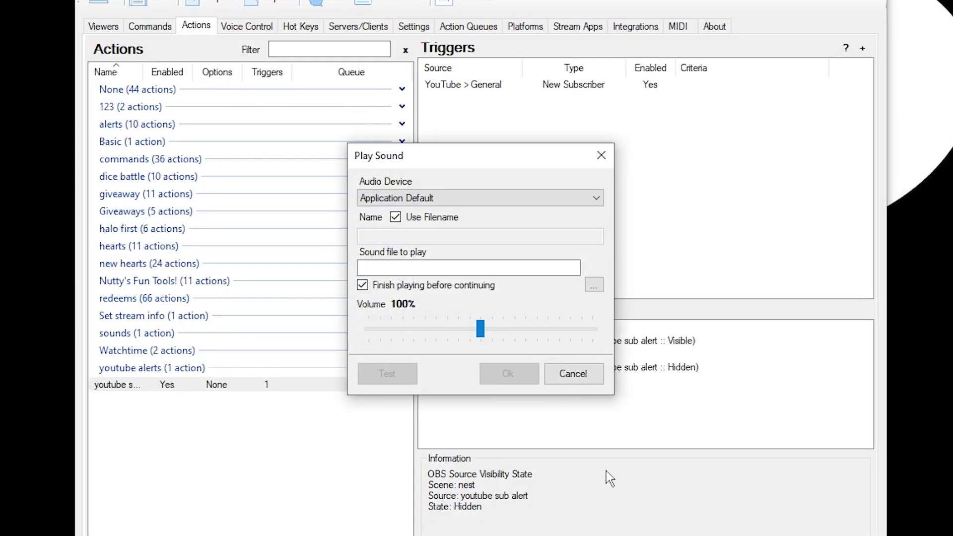
left_click_drag(417, 344, 398, 338)
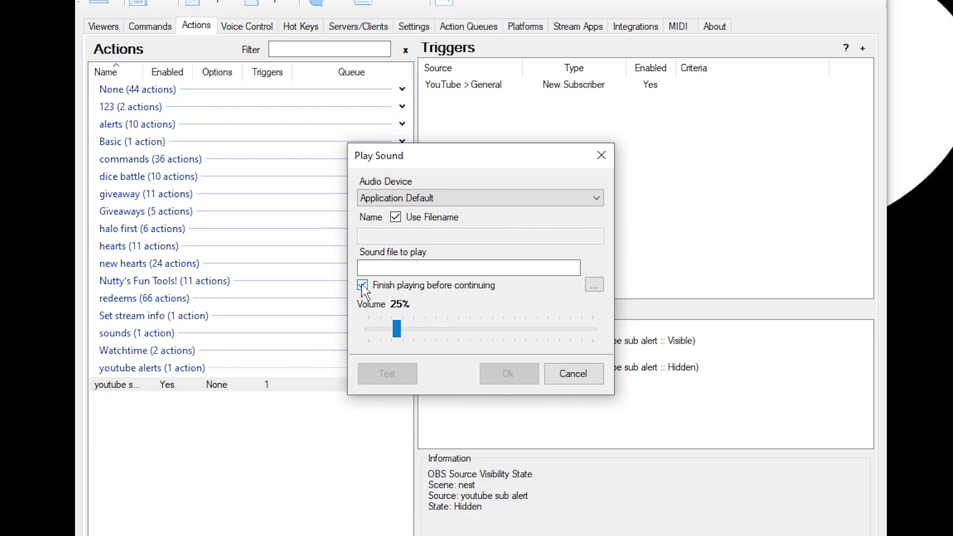
left_click(363, 286)
left_click(594, 285)
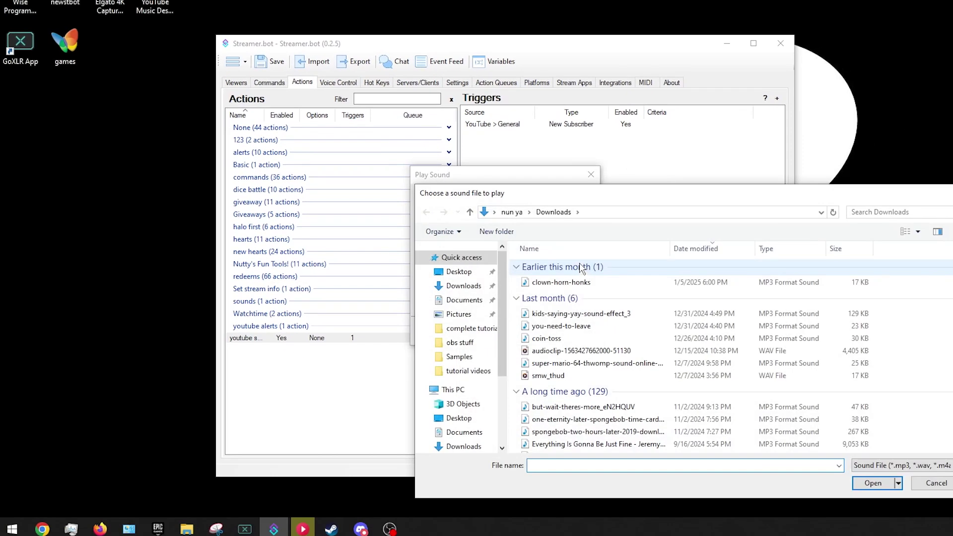
left_click(560, 282)
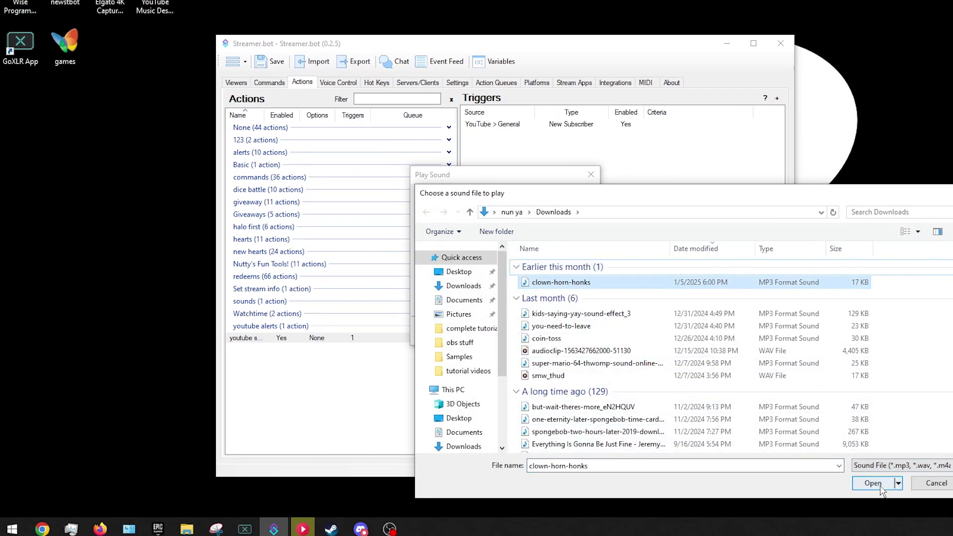
left_click(873, 483)
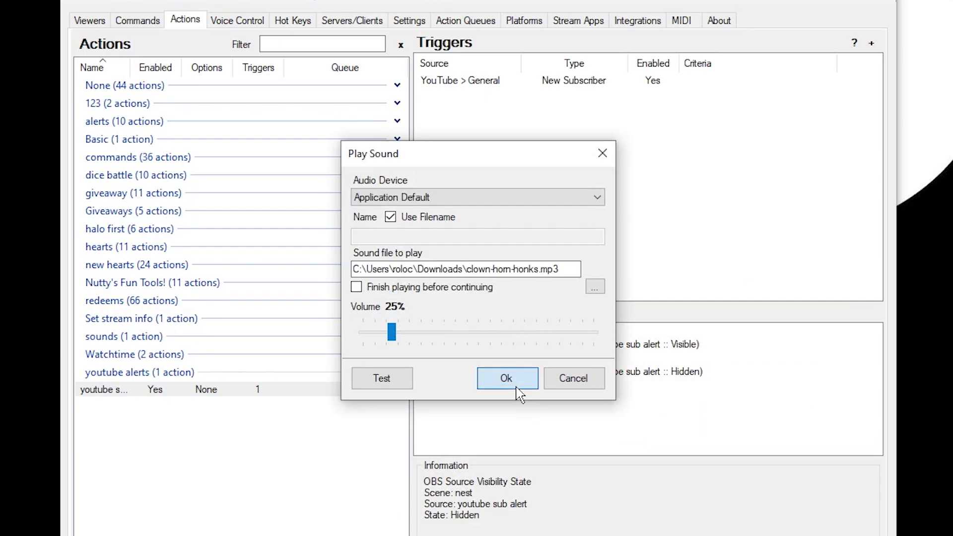
left_click(518, 346)
left_click_drag(514, 367, 512, 349)
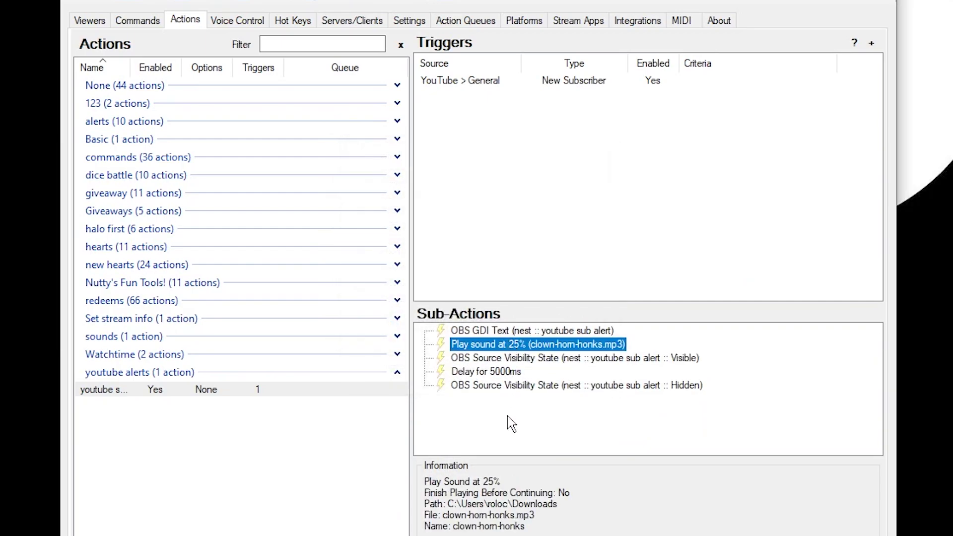
Step: Test-fire the YouTube New Subscriber trigger twice to show the "Has Just subscribed" alert
right_click(489, 83)
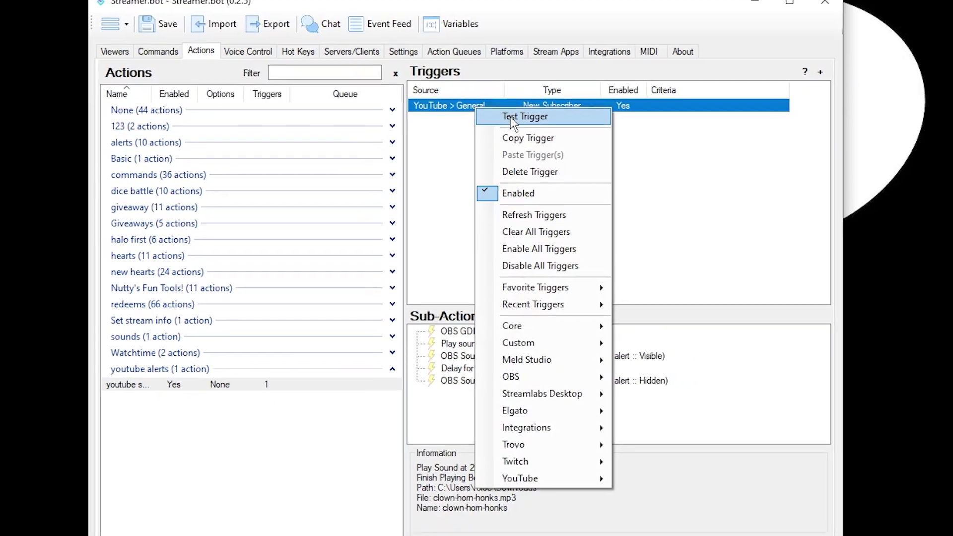
left_click(529, 94)
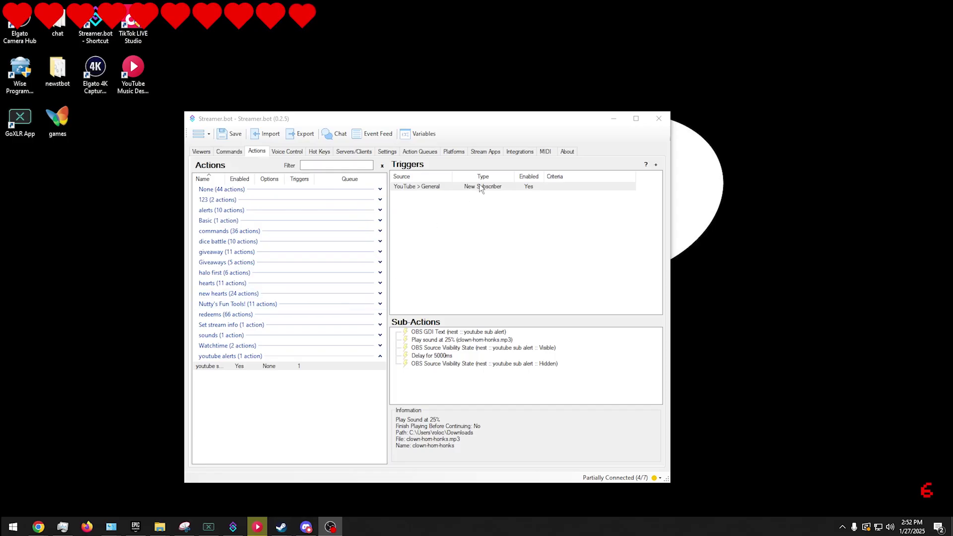
right_click(481, 189)
left_click(496, 191)
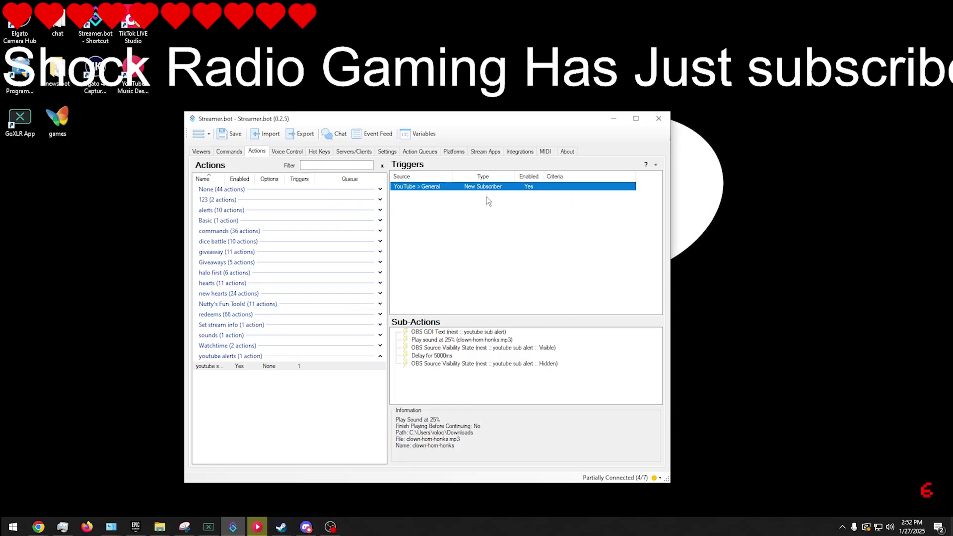